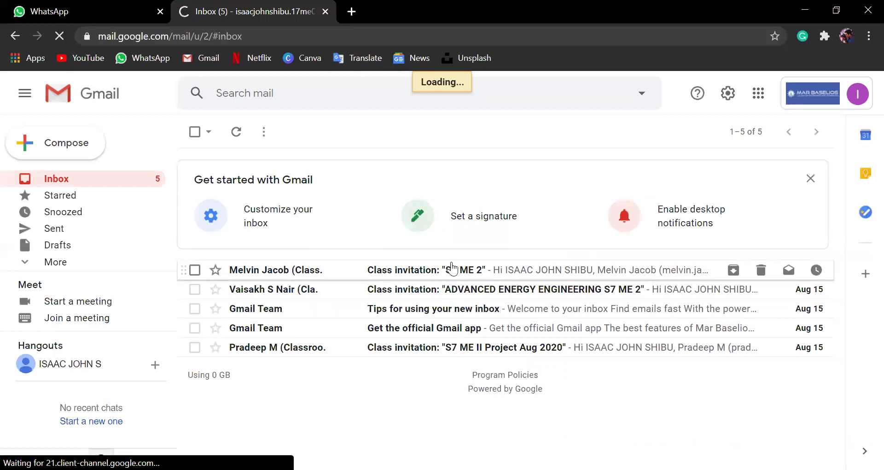
Step: Open the "S7 ME 2" class invitation email and follow its join link to Google Classroom
scroll(479, 255, "down", 4)
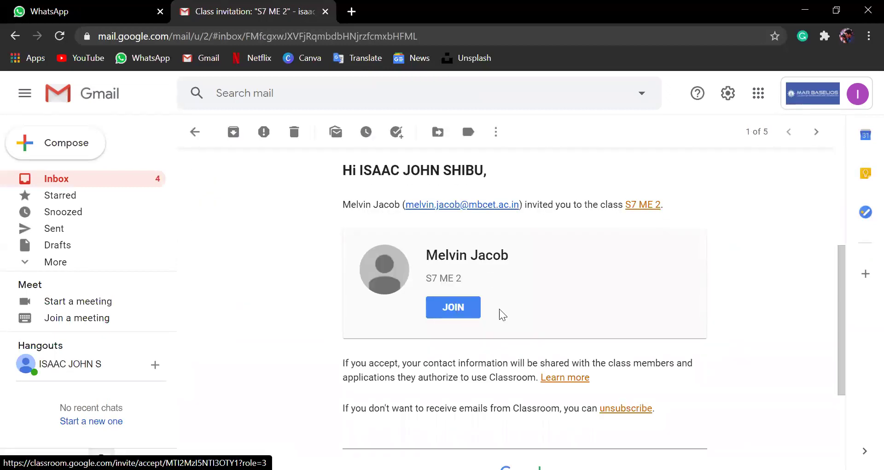
scroll(499, 308, "up", 5)
scroll(456, 309, "down", 3)
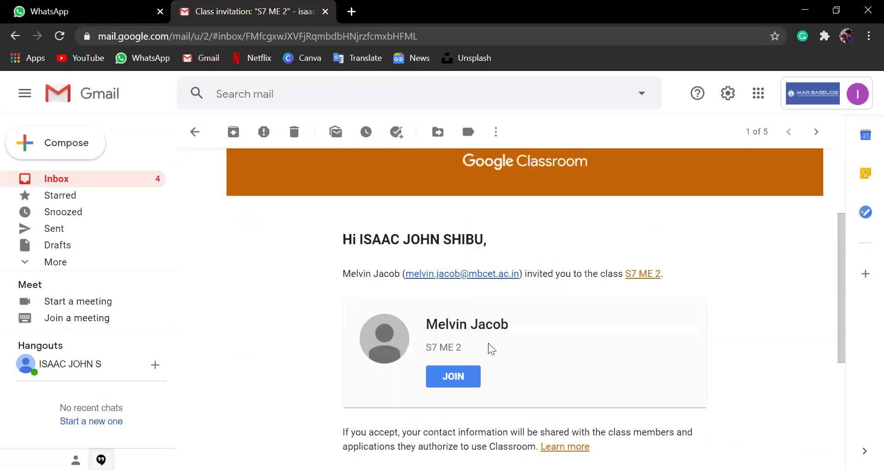
scroll(490, 348, "down", 1)
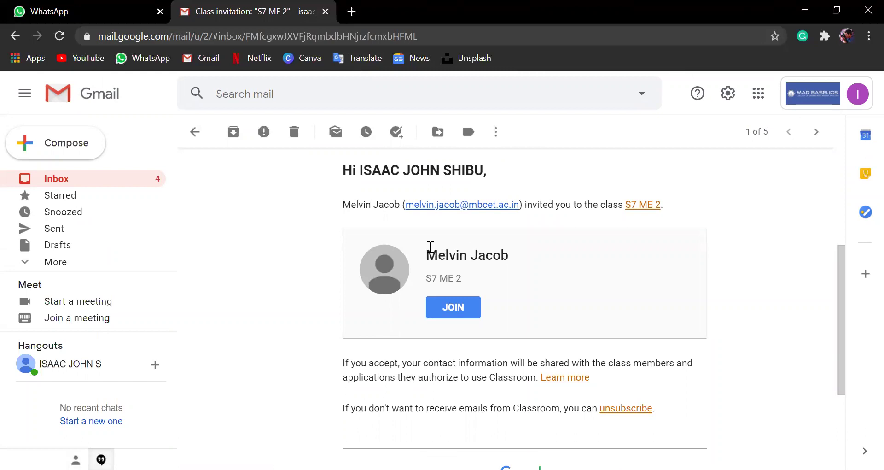
left_click(456, 313)
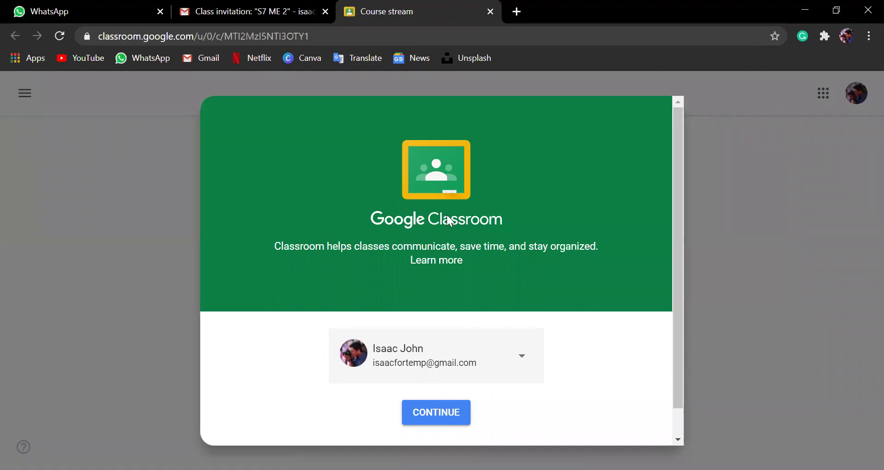
Step: Switch the Classroom sign-in to the college (mbcet.ac.in) account and continue with it
left_click(518, 351)
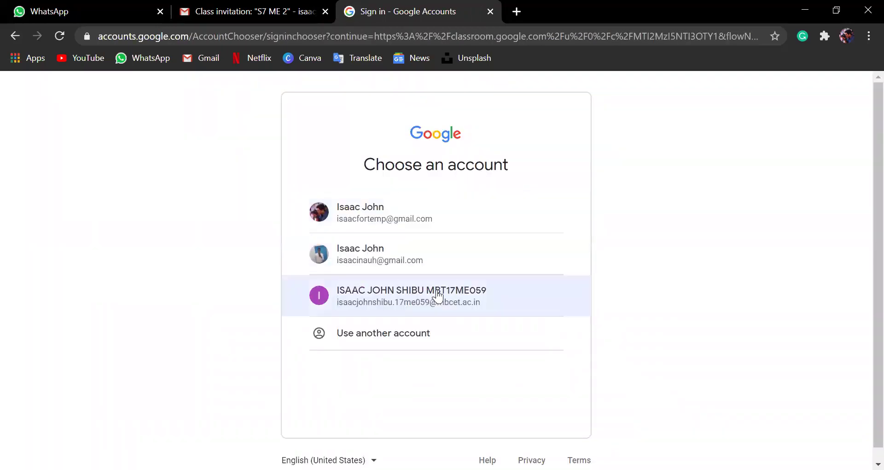
left_click(436, 292)
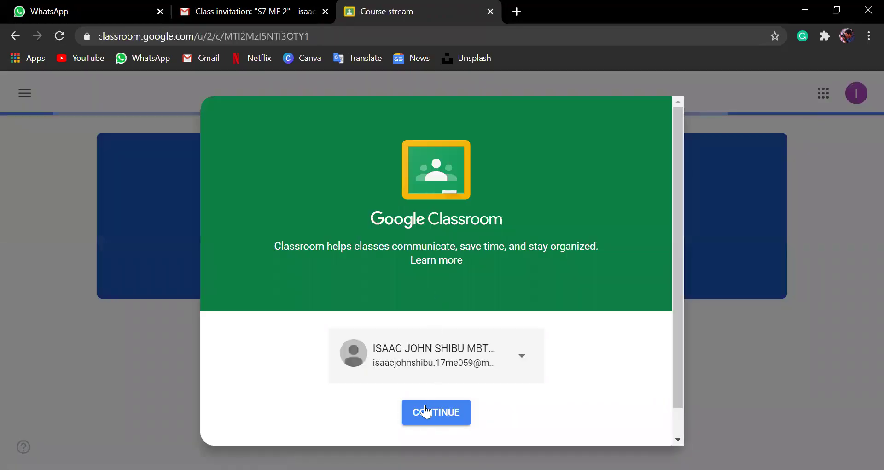
left_click(431, 414)
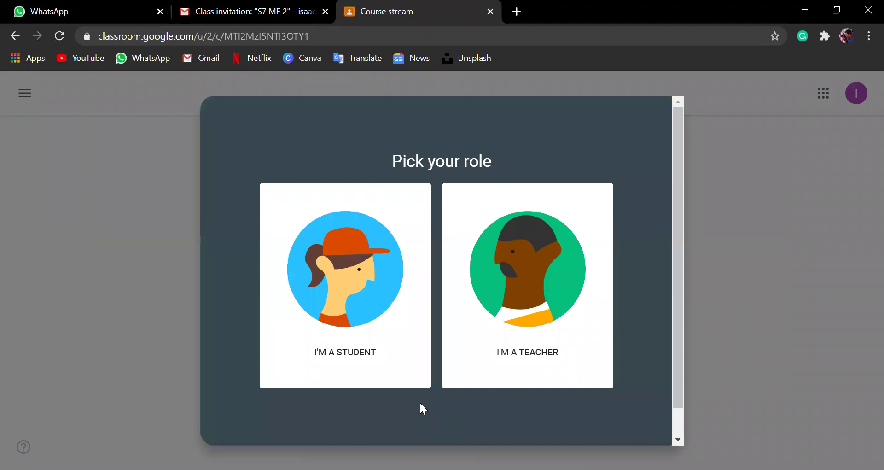
Step: Choose the student role, join the Refrigeration and Air Conditioning class and dismiss the introductory tip about posts
left_click(355, 281)
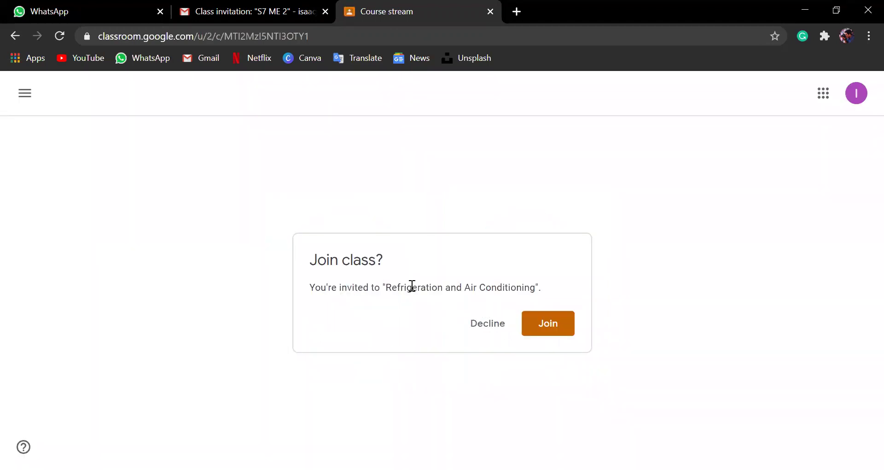
left_click(565, 325)
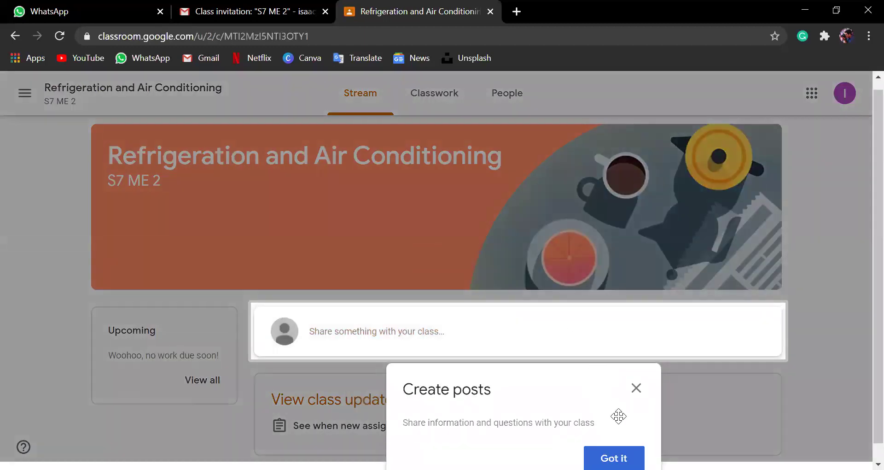
left_click(613, 458)
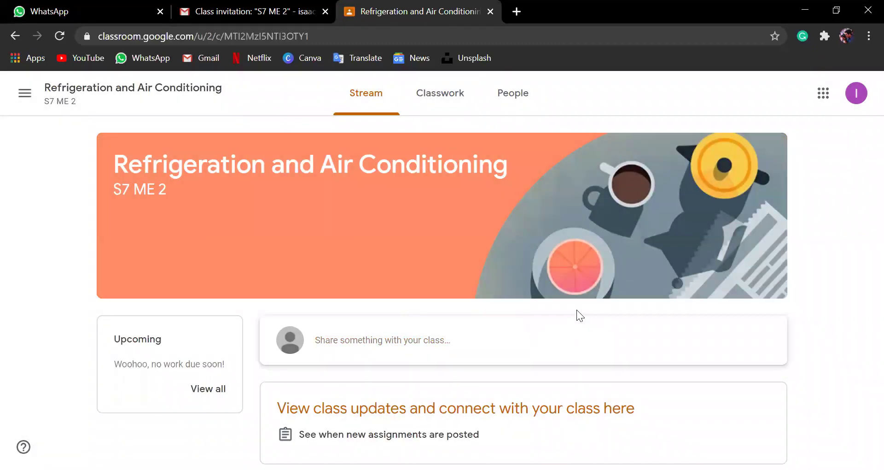
Step: Return to the Gmail inbox, open the "ADVANCED ENERGY ENGINEERING S7 ME 2" invitation and follow its join link
key("ctrl+shift+Tab")
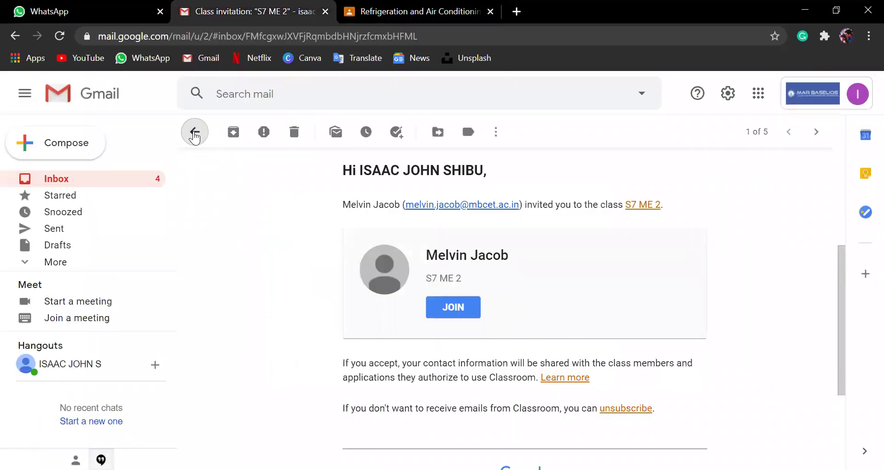
left_click(194, 133)
left_click(437, 292)
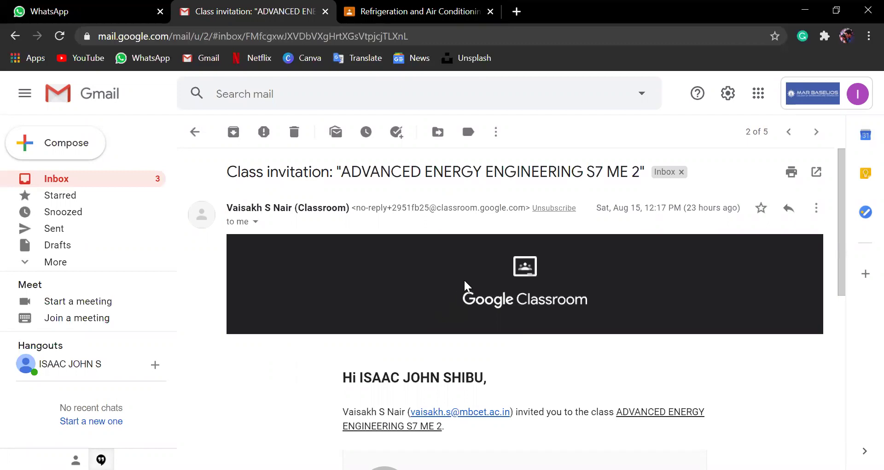
scroll(474, 279, "down", 5)
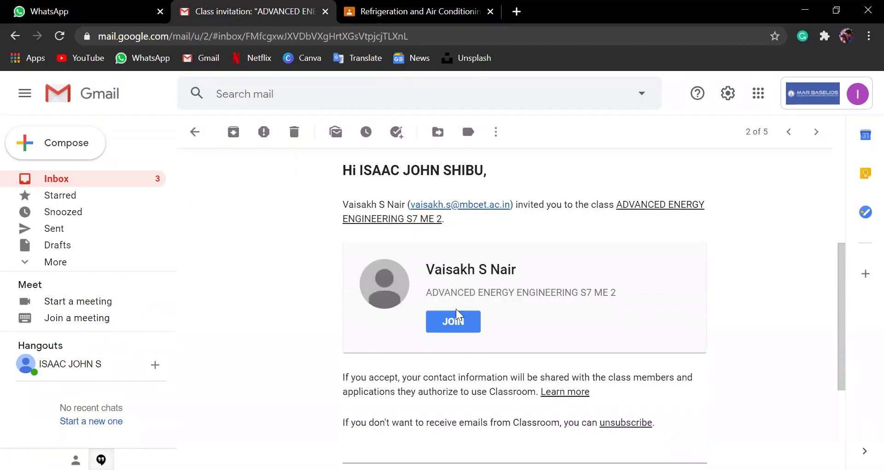
left_click(458, 321)
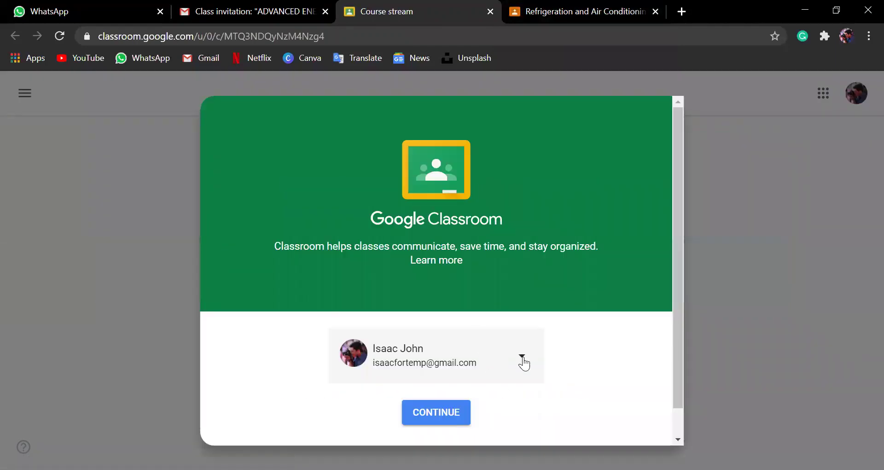
Step: Switch to the college account and join the ADVANCED ENERGY ENGINEERING class
left_click(521, 362)
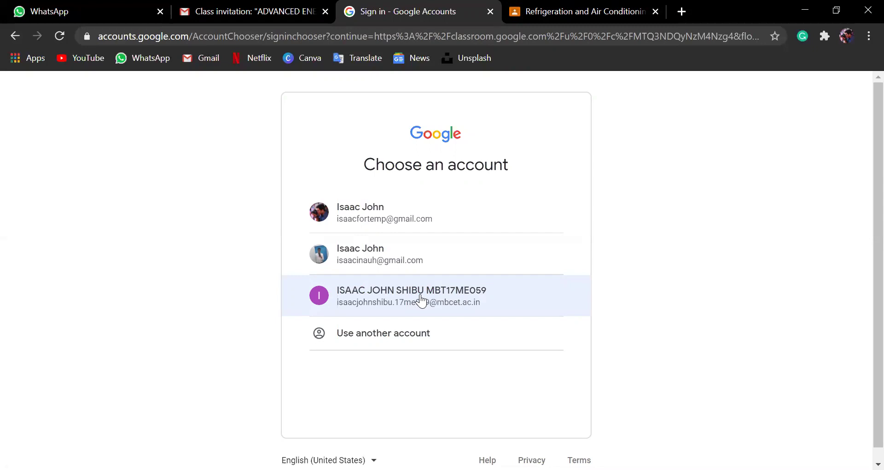
left_click(420, 298)
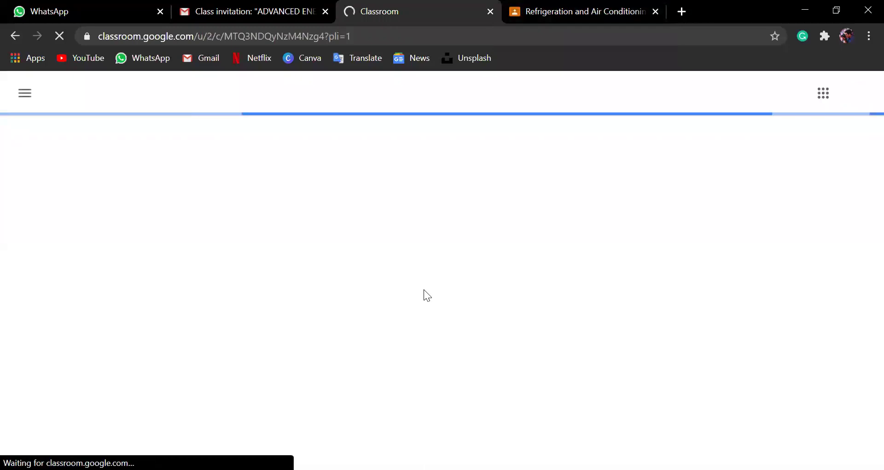
left_click(524, 322)
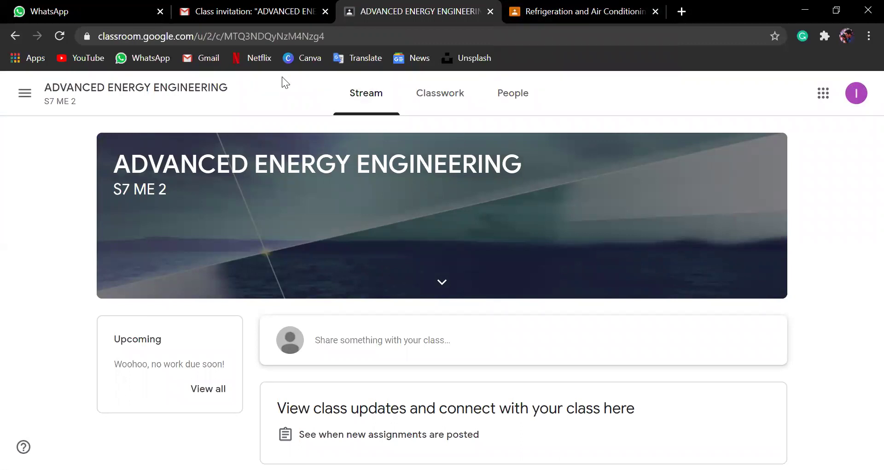
Step: Return to the Gmail inbox, open the "S7 ME II Project Aug 2020" invitation and follow its join link
key("ctrl+shift+Tab")
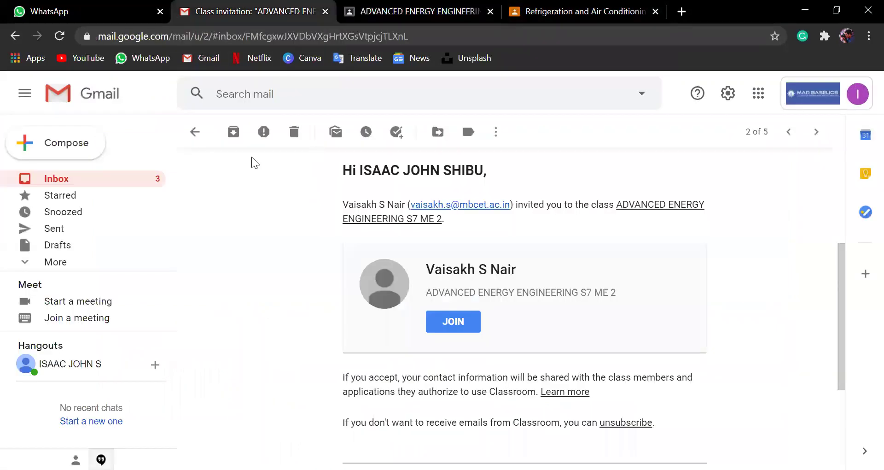
left_click(193, 133)
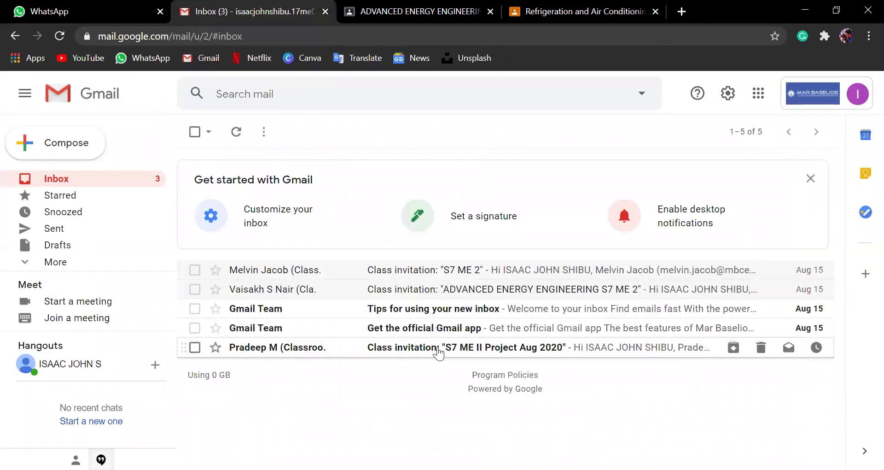
left_click(437, 349)
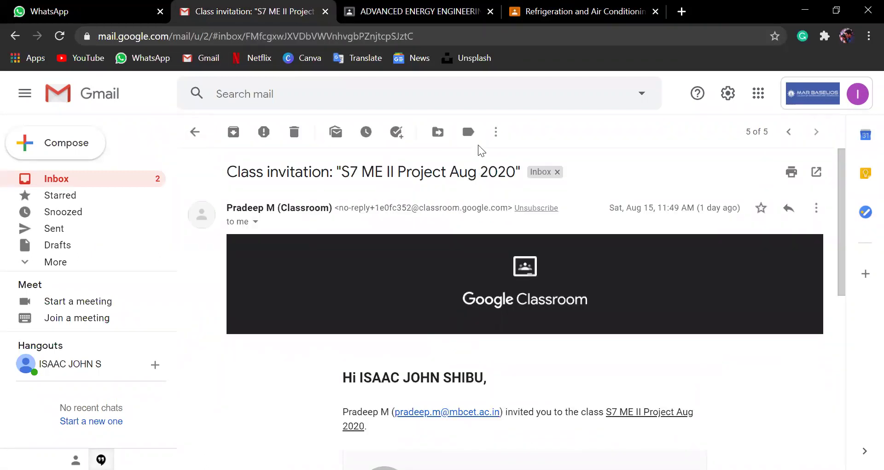
scroll(526, 266, "down", 3)
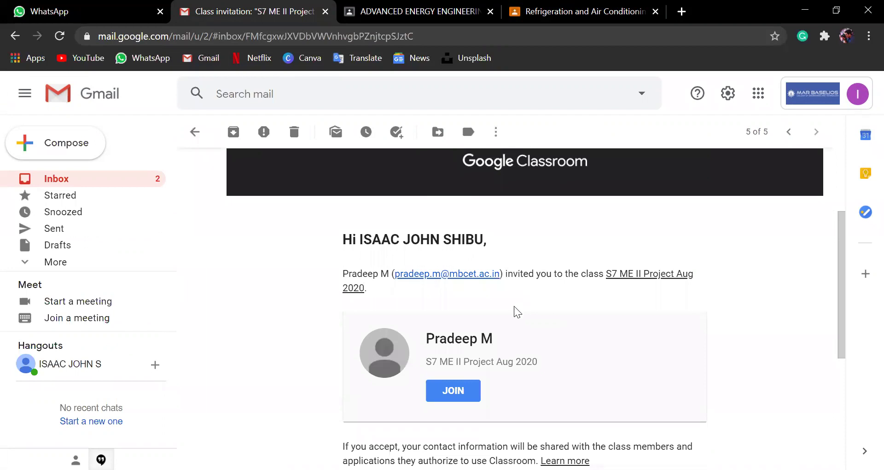
left_click(463, 385)
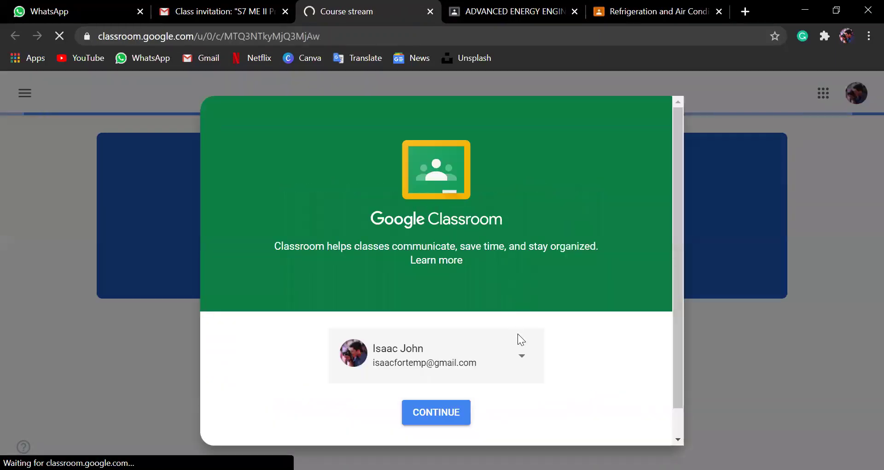
Step: Switch to the college account and join the S7 ME II Project Aug 2020 class
left_click(517, 358)
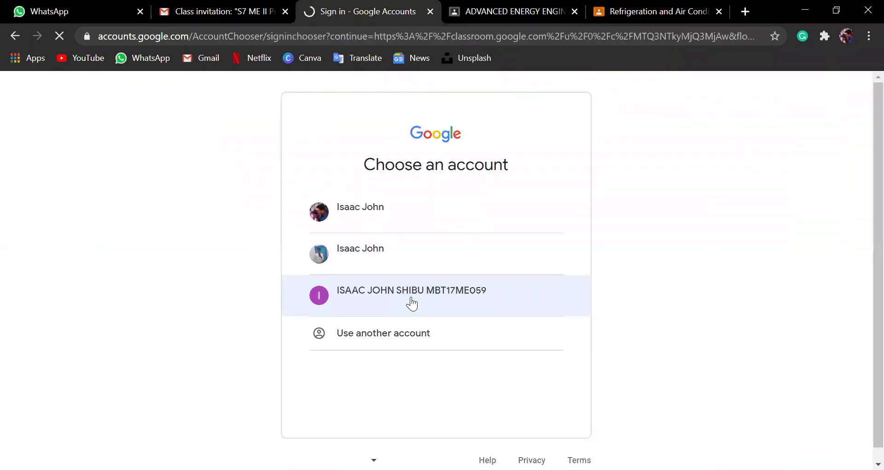
left_click_drag(411, 297, 411, 302)
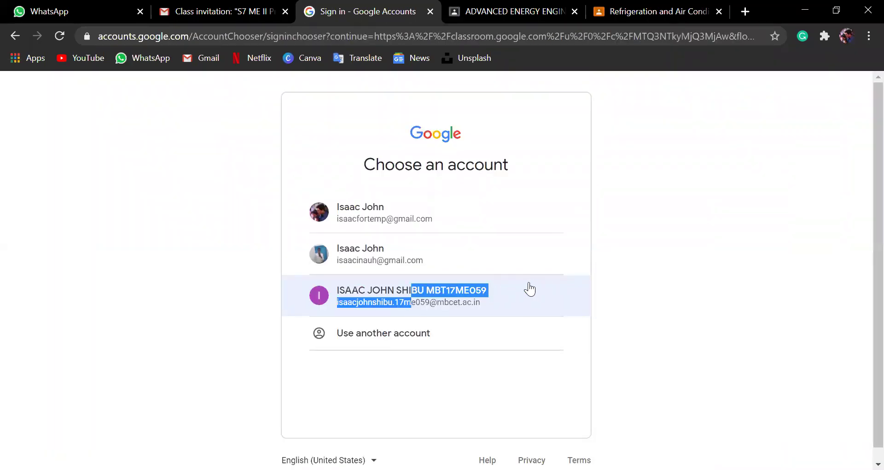
left_click(520, 297)
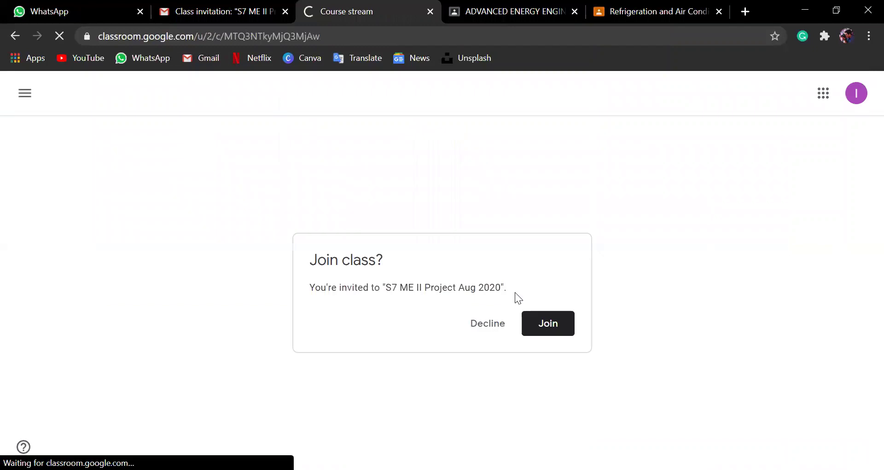
left_click(546, 317)
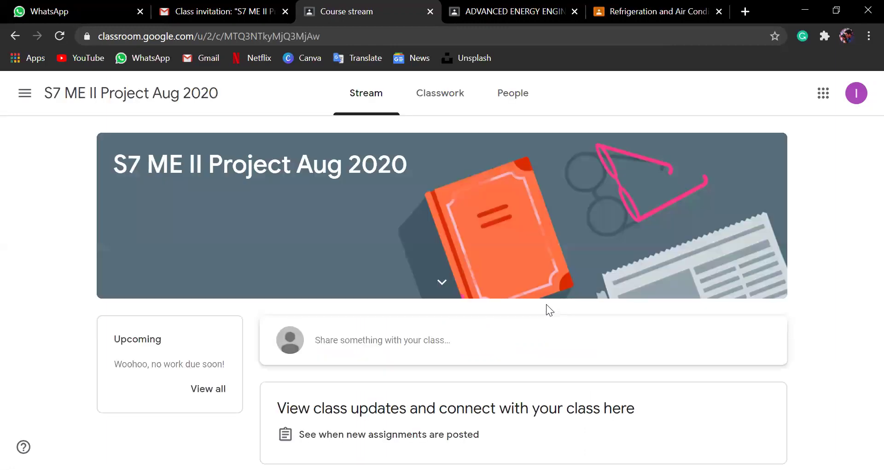
Step: Check the list of enrolled classes for the college account and close it again
left_click(24, 94)
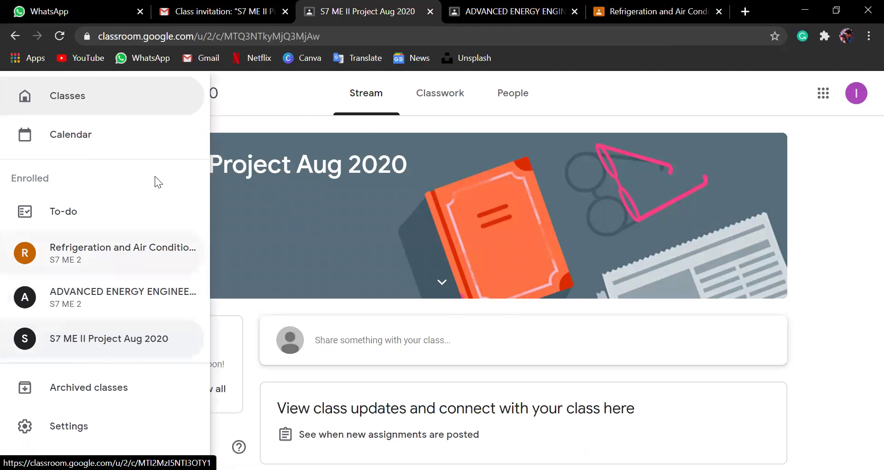
left_click(766, 92)
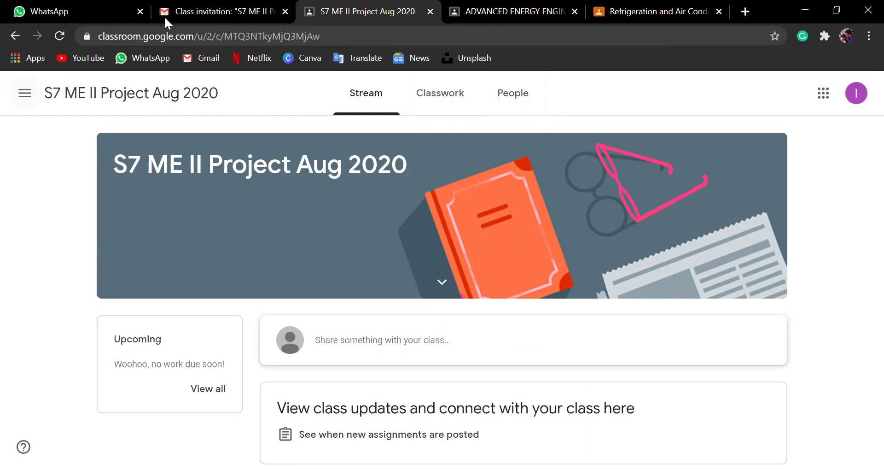
Step: Open the Classroom page with all classes and switch it to the college account
key("ctrl+l")
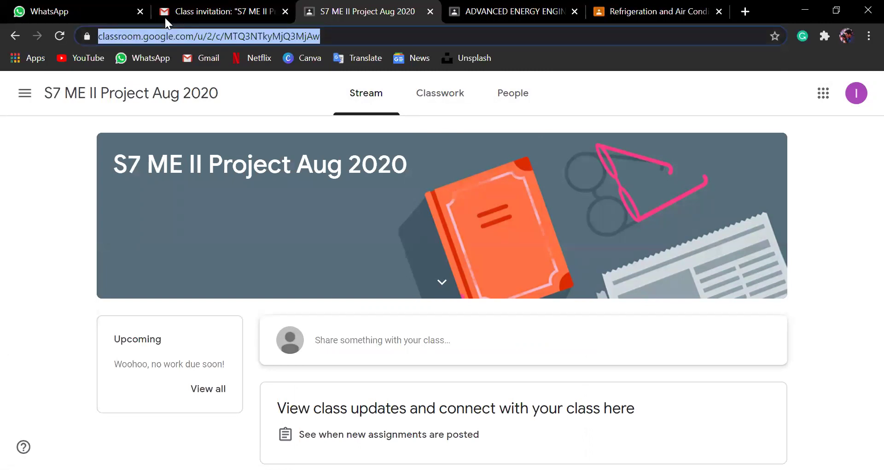
type("cla")
key("Return")
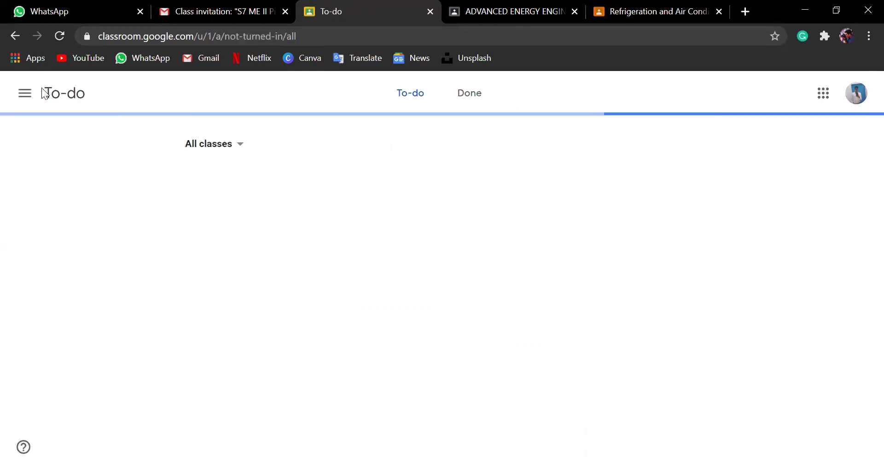
left_click(21, 92)
left_click(47, 99)
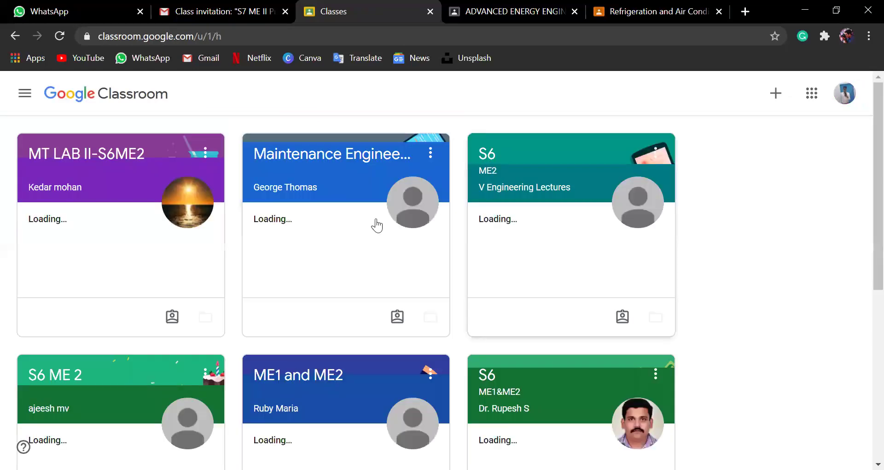
left_click(844, 93)
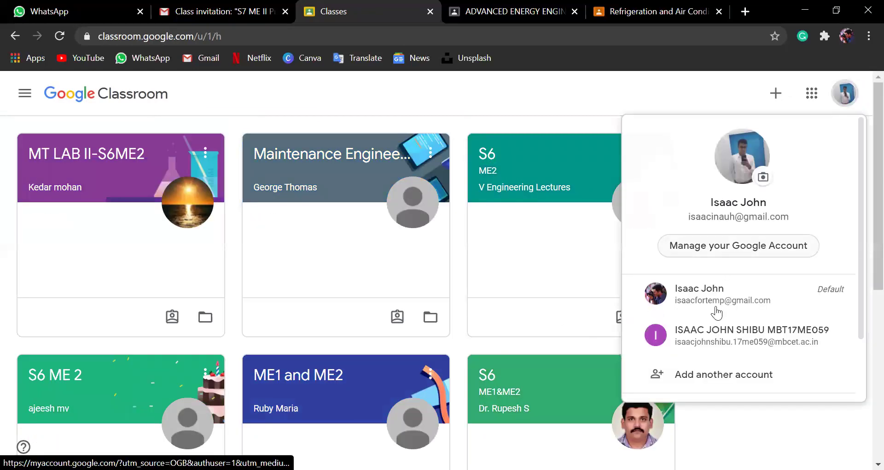
left_click(738, 332)
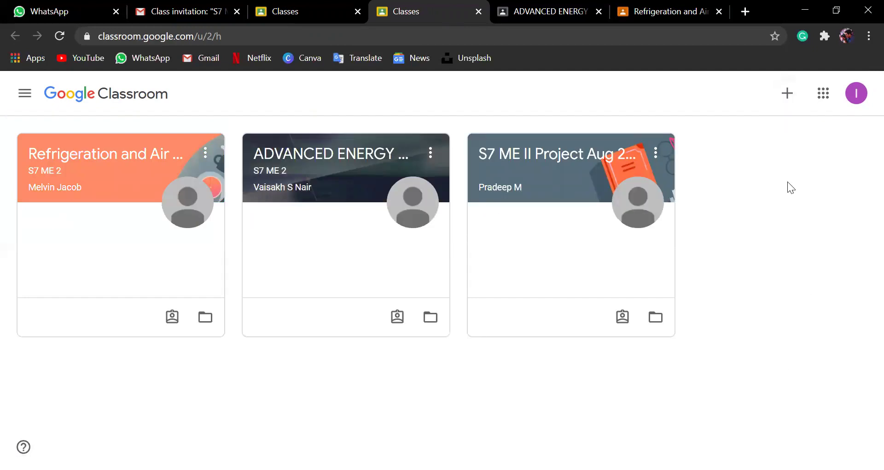
Step: Open the form for joining a class and activate its class code field
left_click(786, 93)
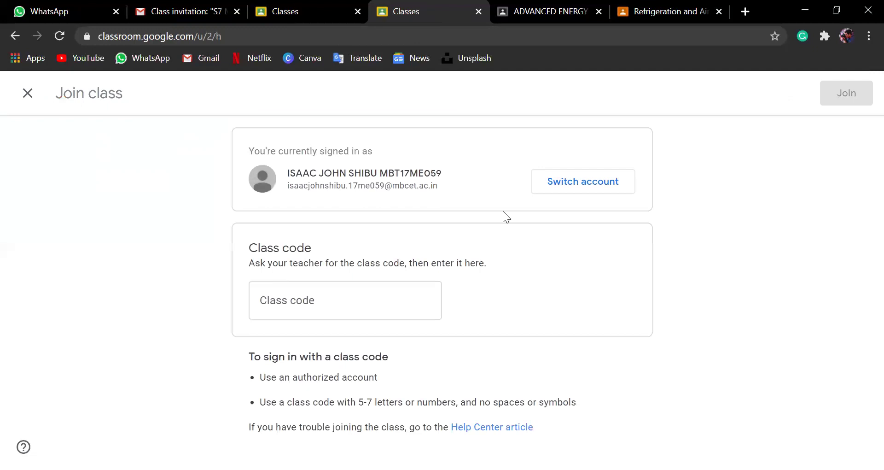
left_click(350, 300)
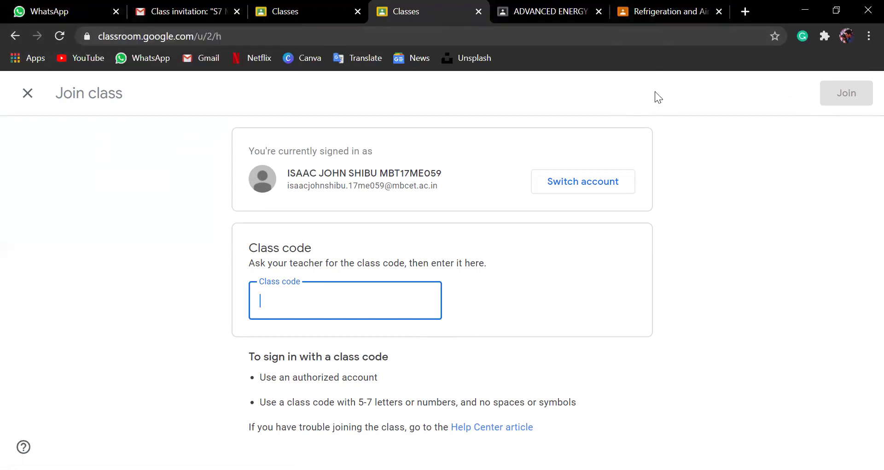
Step: Return to the Gmail invitation, open the Meet prompt for joining a meeting by code, and close it again
left_click(184, 7)
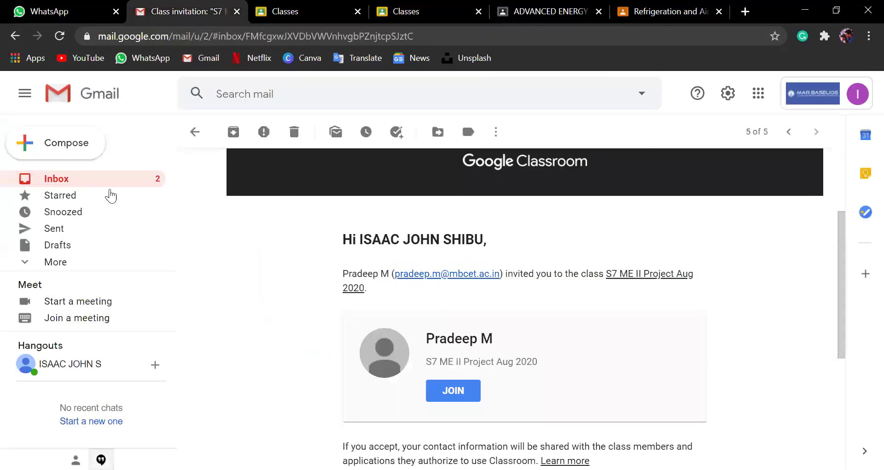
left_click(92, 318)
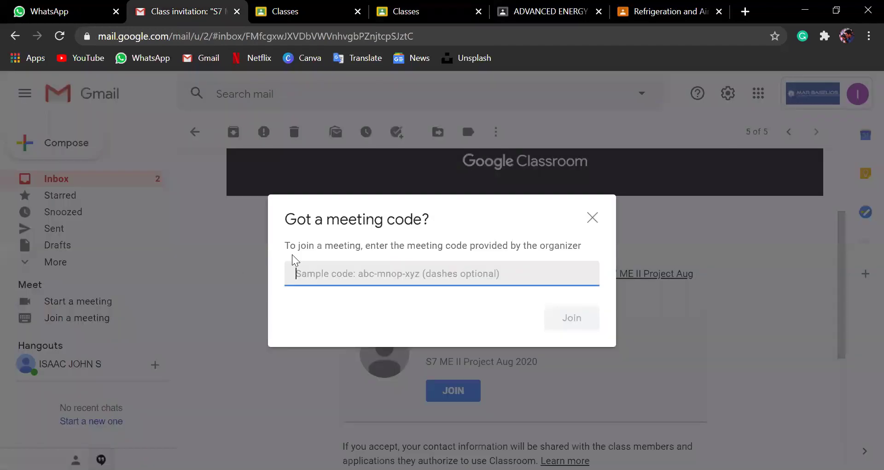
left_click(593, 218)
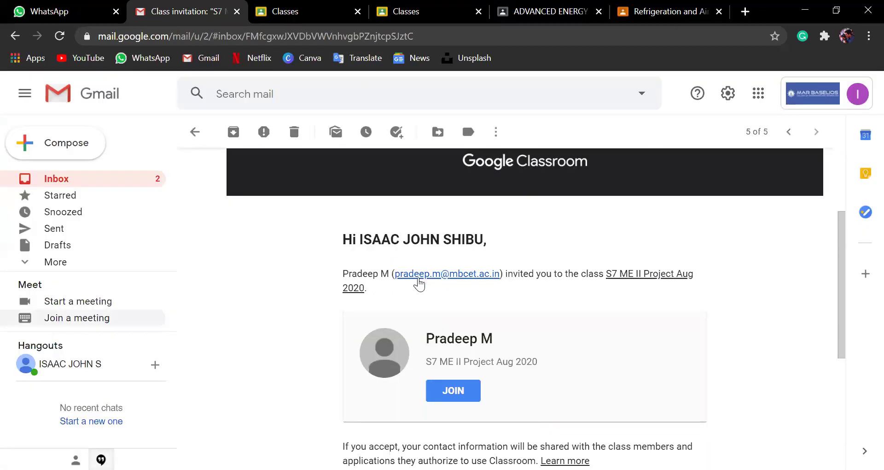
left_click(47, 307)
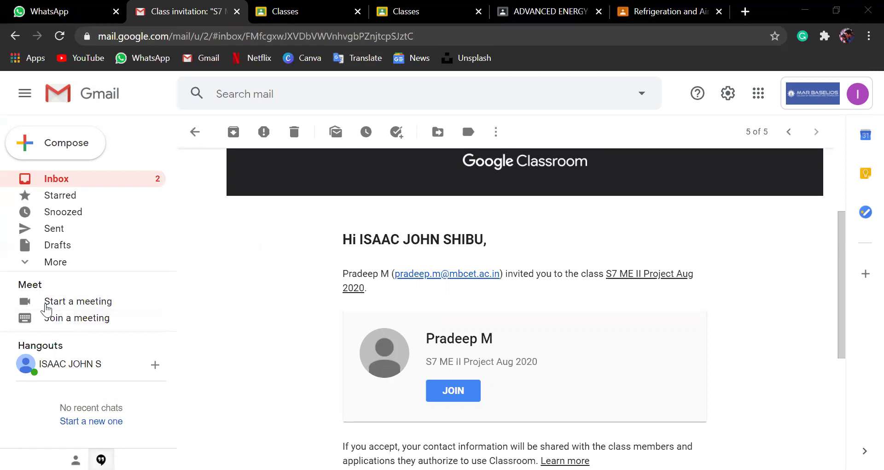
Step: Switch to WhatsApp and review the earlier messages in the "S7 ME 2 official 2017-21" group
left_click(100, 7)
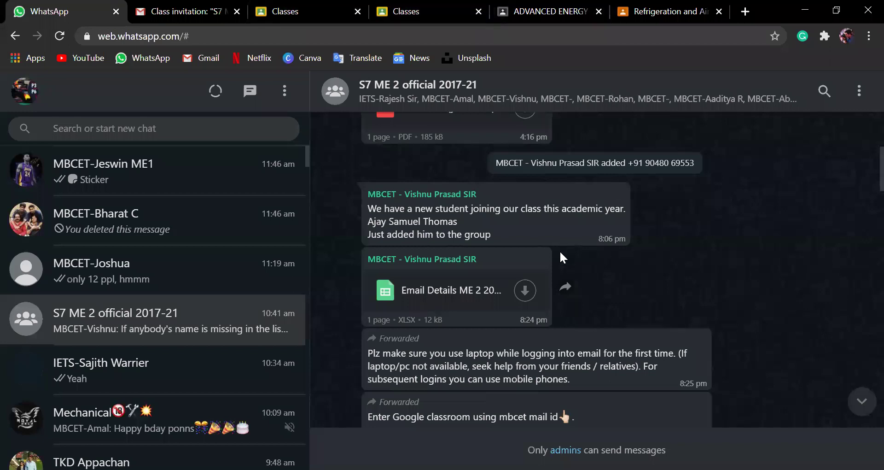
scroll(561, 253, "up", 5)
Step: Go to the Refrigeration and Air Conditioning class, check which account is signed in, and close the account details
left_click(668, 11)
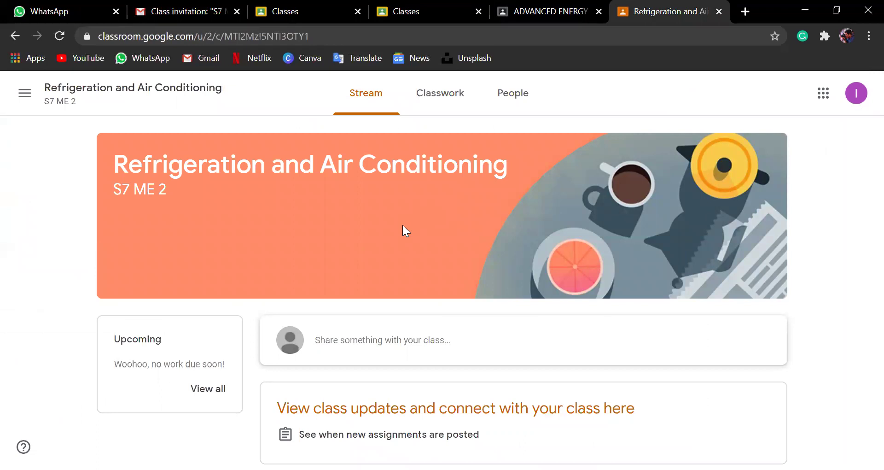
left_click(855, 101)
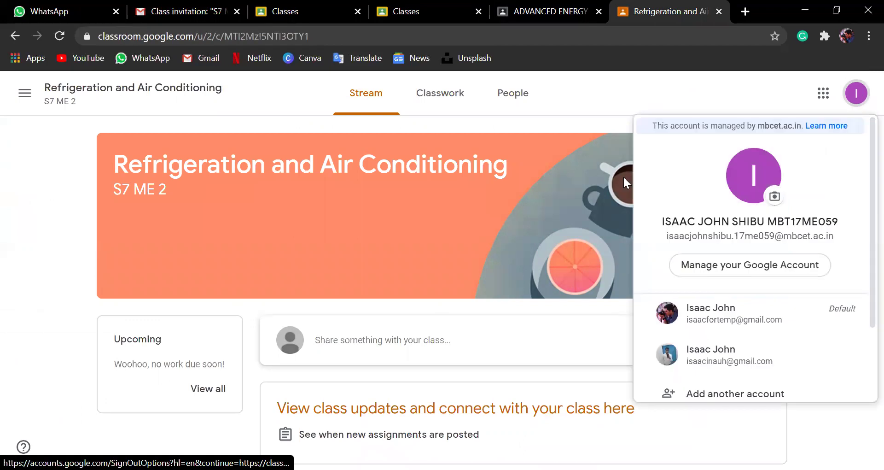
left_click(618, 98)
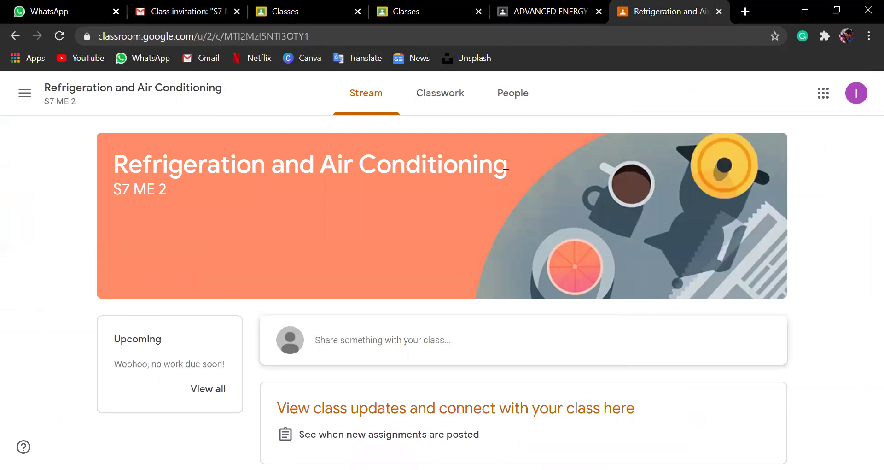